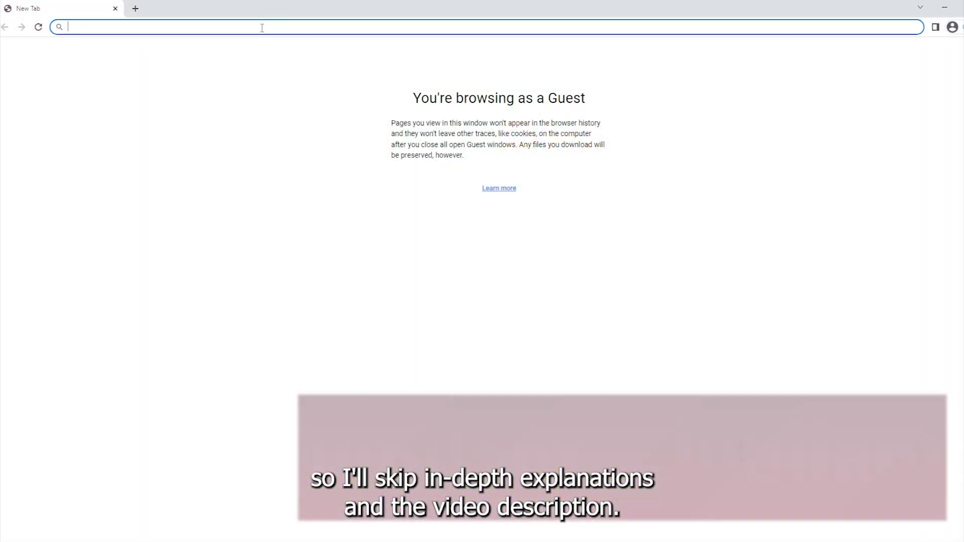
Load the pasted Google Drive link for joypad-input.zip in Chrome.
{"action": "key", "text": "ctrl+v"}
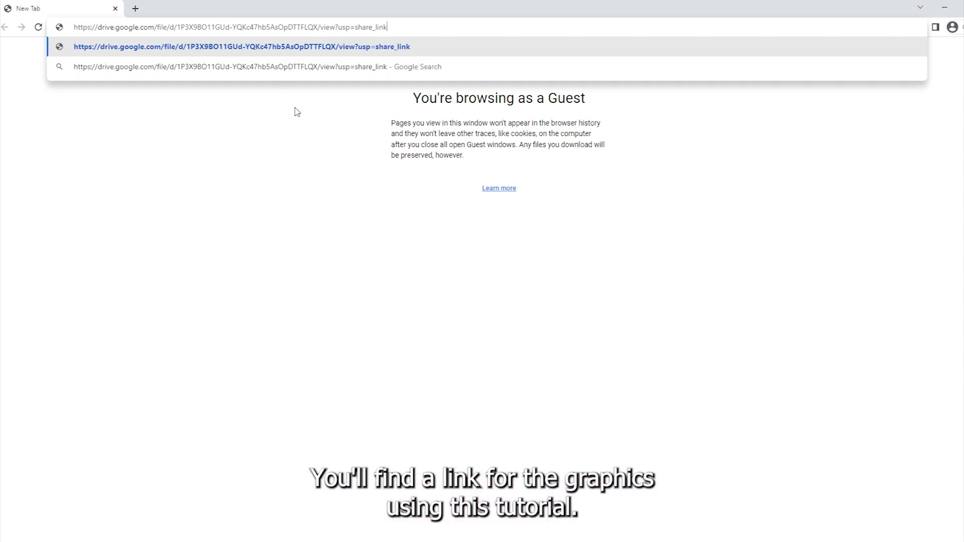
{"action": "key", "text": "Return"}
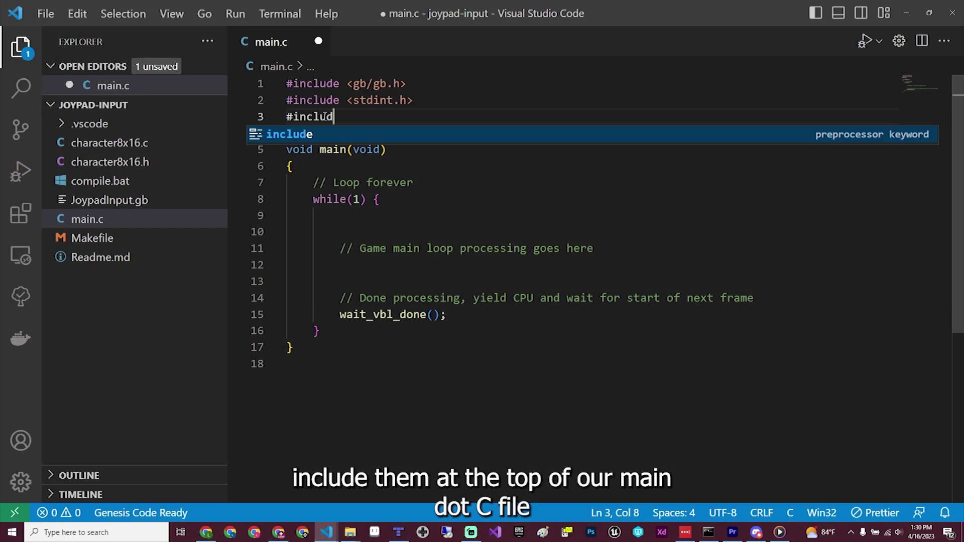
{"action": "type", "text": "e \"character8x16"}
Include character8x16.h, load its tiles with set_sprite_data, add SHOW_SPRITES and SPRITES_8x16.
{"action": "key", "text": "Return"}
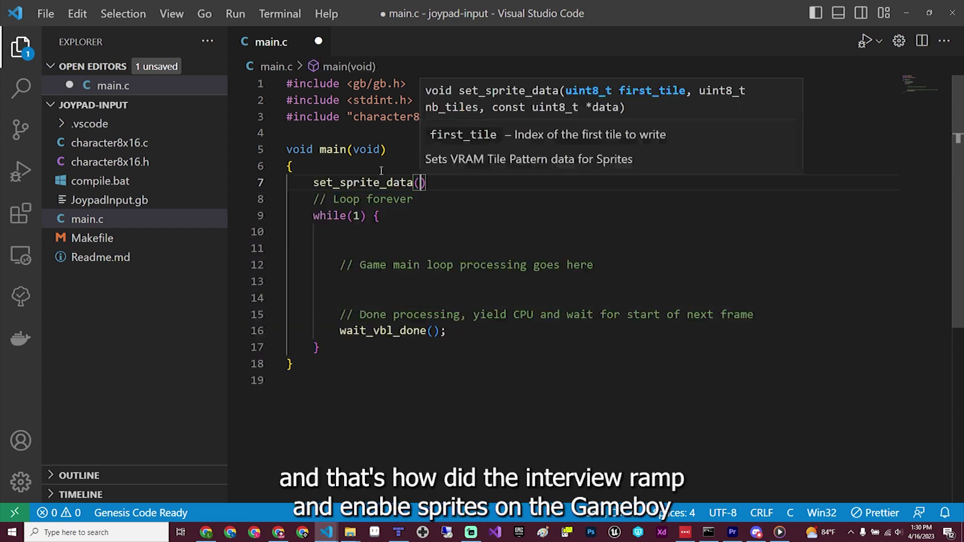
{"action": "type", "text": "0,character8x16_TILE_COUNT,character8x16_tiles);"}
{"action": "key", "text": "Return"}
{"action": "key", "text": "Return"}
{"action": "type", "text": "SH"}
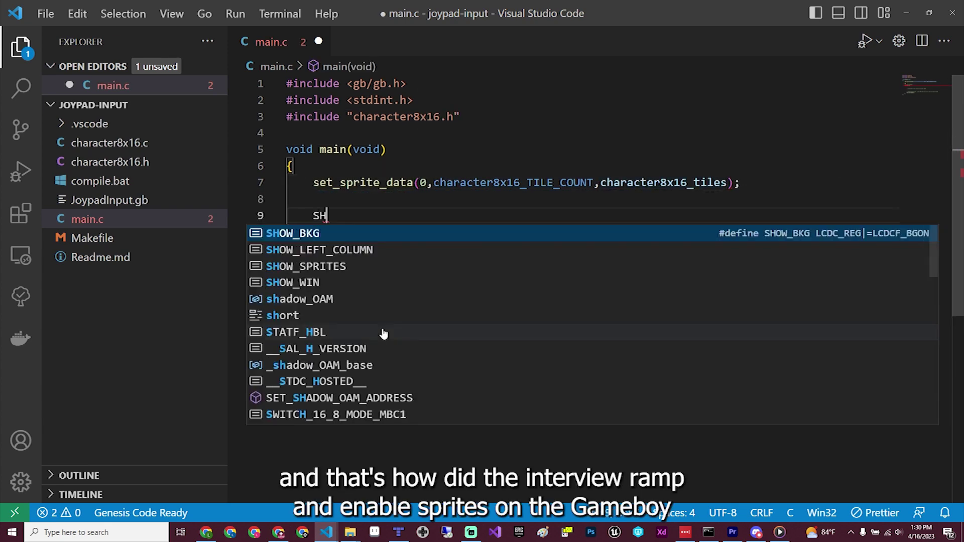
{"action": "type", "text": "OW_SPRITES;"}
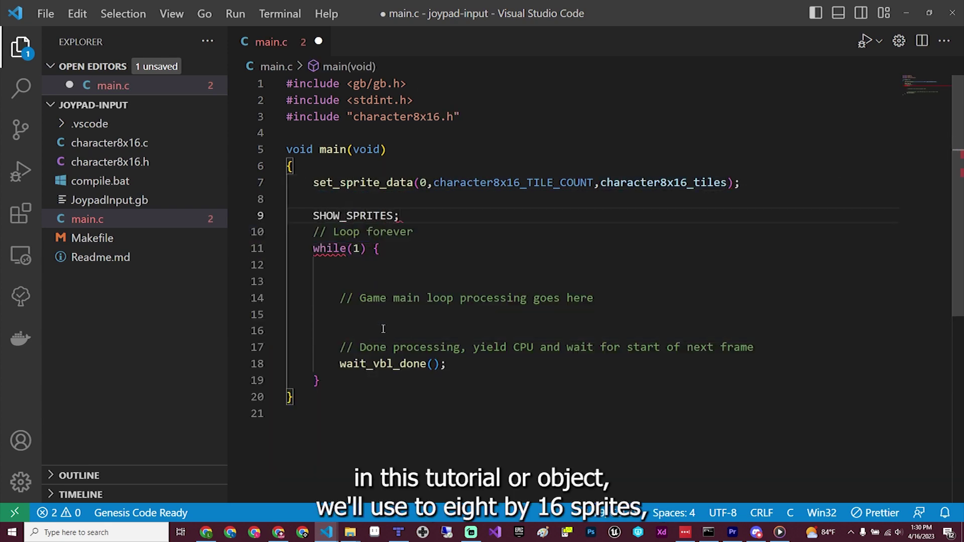
{"action": "key", "text": "Return"}
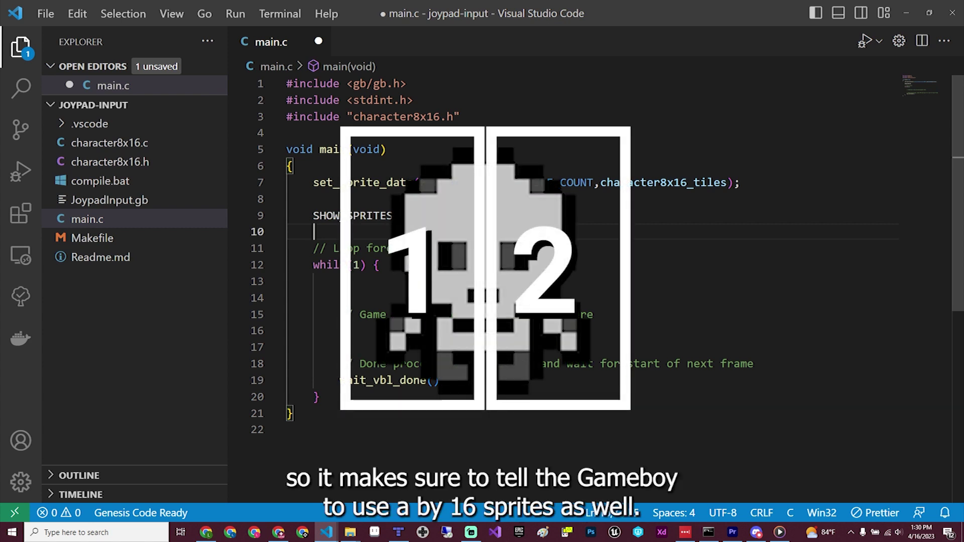
{"action": "scroll", "coordinate": [573, 249], "scroll_direction": "down", "scroll_amount": 1}
{"action": "type", "text": "spri"}
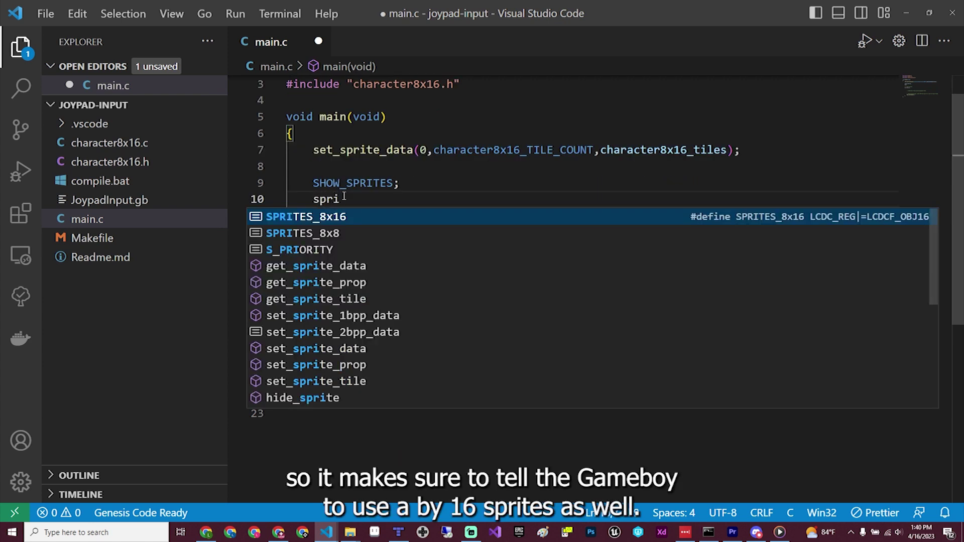
{"action": "key", "text": "Return"}
{"action": "type", "text": ";"}
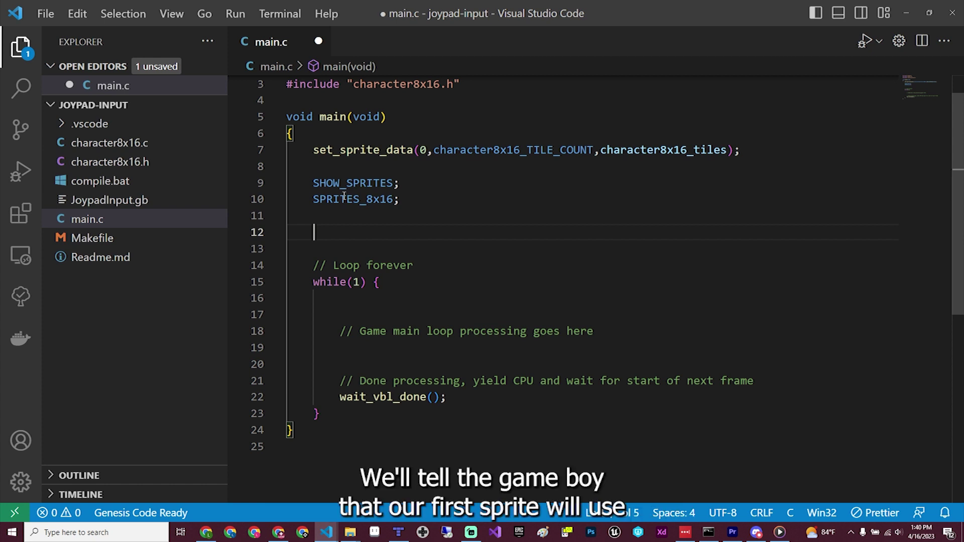
{"action": "type", "text": "set_sprite_tile"}
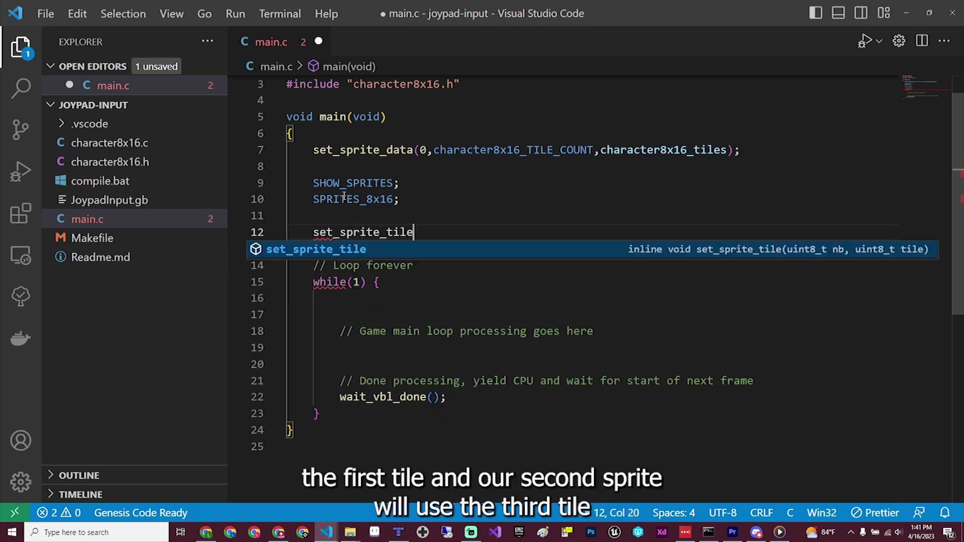
{"action": "type", "text": "(0,0);"}
Assign tile 0 to sprite 0 and tile 2 to sprite 1, then open a blank line after the includes.
{"action": "key", "text": "Return"}
{"action": "type", "text": "set_sprite_t"}
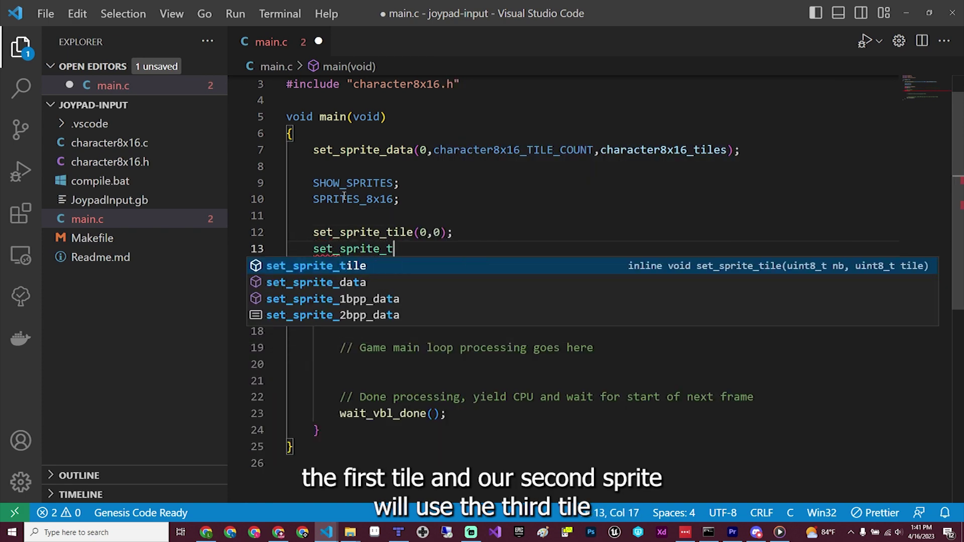
{"action": "type", "text": "ile(1,2);"}
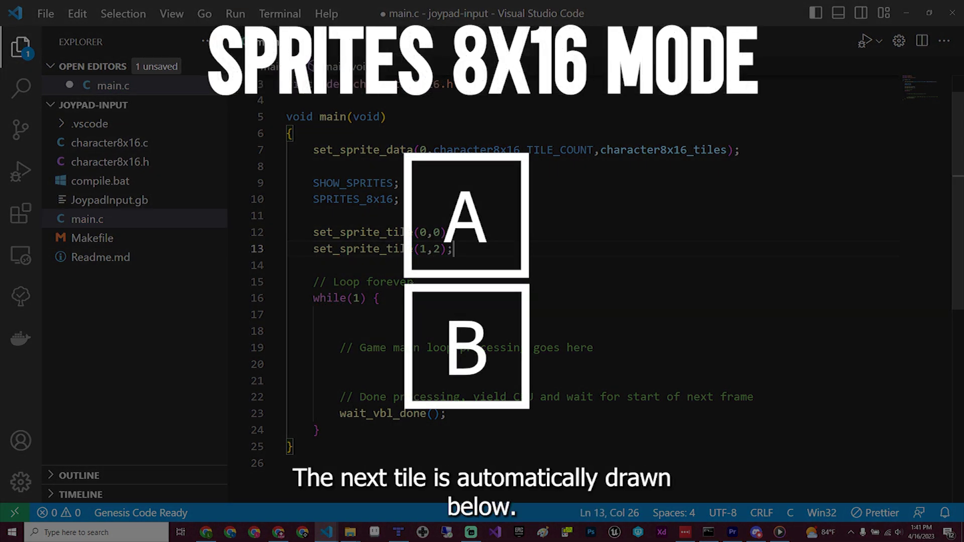
{"action": "scroll", "coordinate": [504, 111], "scroll_direction": "up", "scroll_amount": 1}
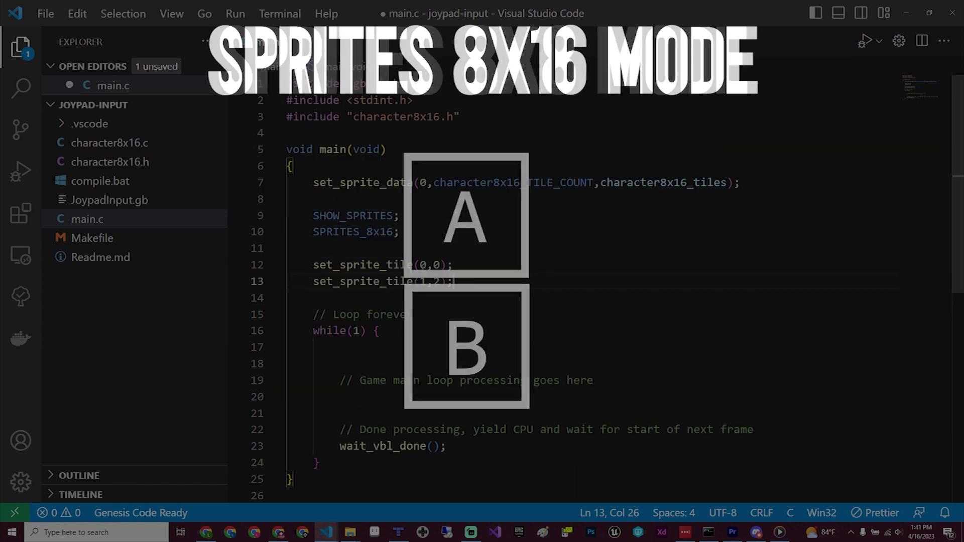
{"action": "left_click", "coordinate": [505, 110]}
{"action": "key", "text": "Return"}
{"action": "key", "text": "Return"}
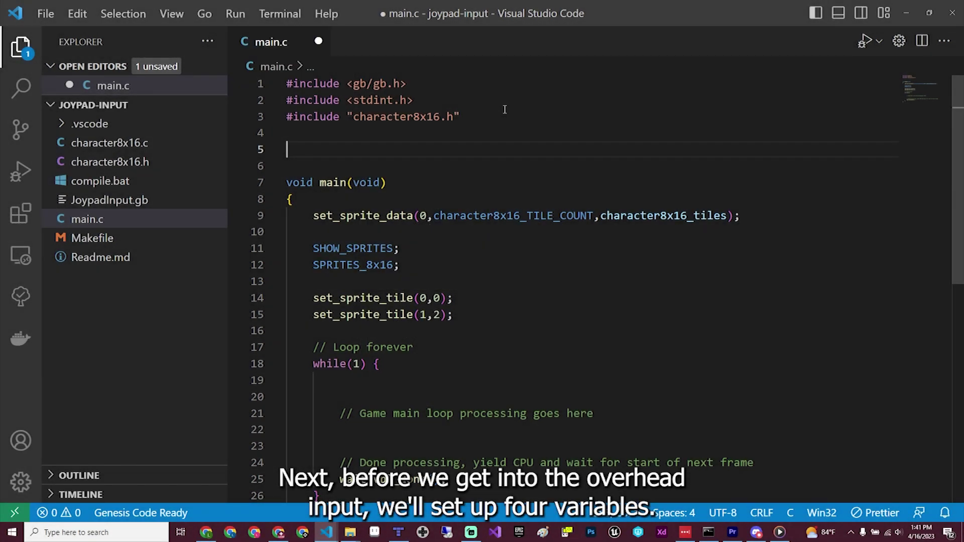
{"action": "type", "text": "uint"}
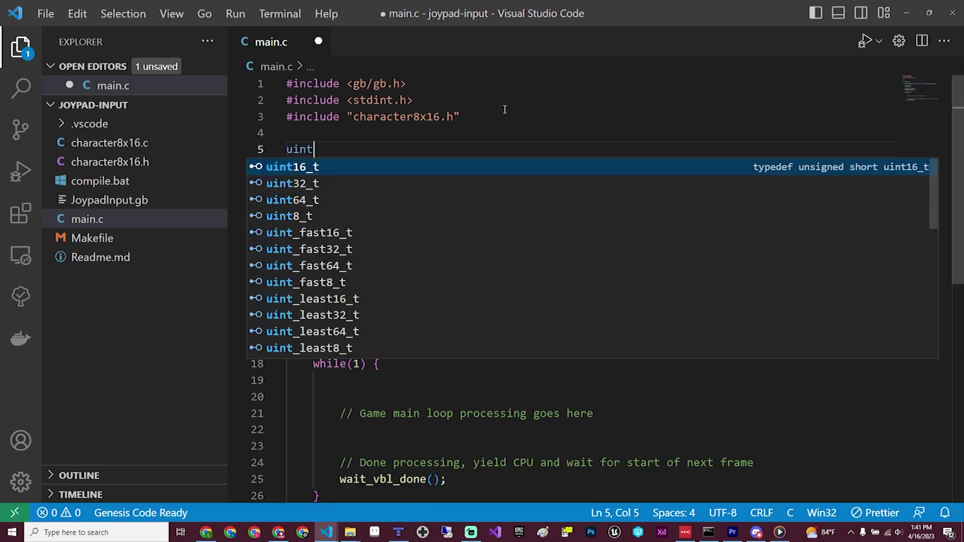
{"action": "type", "text": "8_t j"}
Declare global uint8_t playerX and playerY and a uint8_t joypad state line above main.
{"action": "key", "text": "BackSpace"}
{"action": "type", "text": "p"}
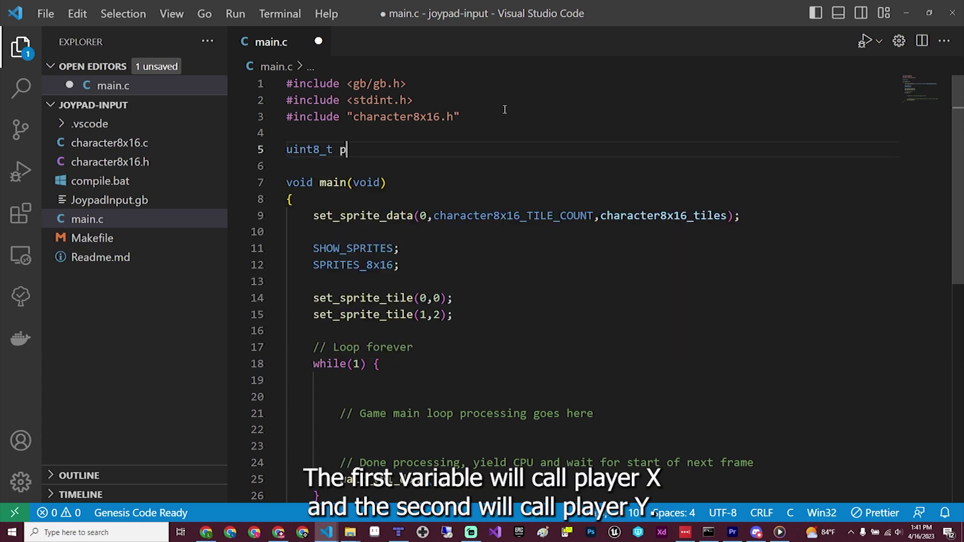
{"action": "type", "text": "layerX"}
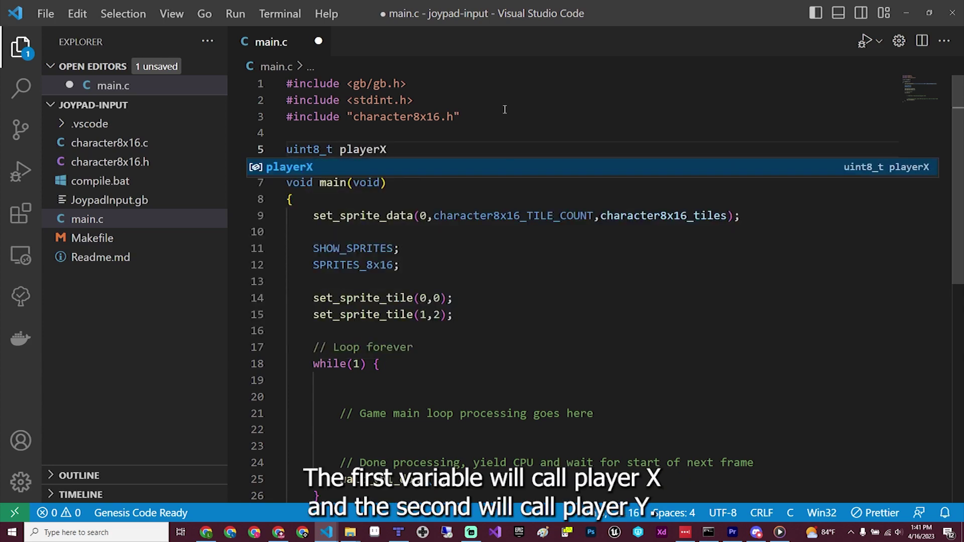
{"action": "type", "text": ",playerY;"}
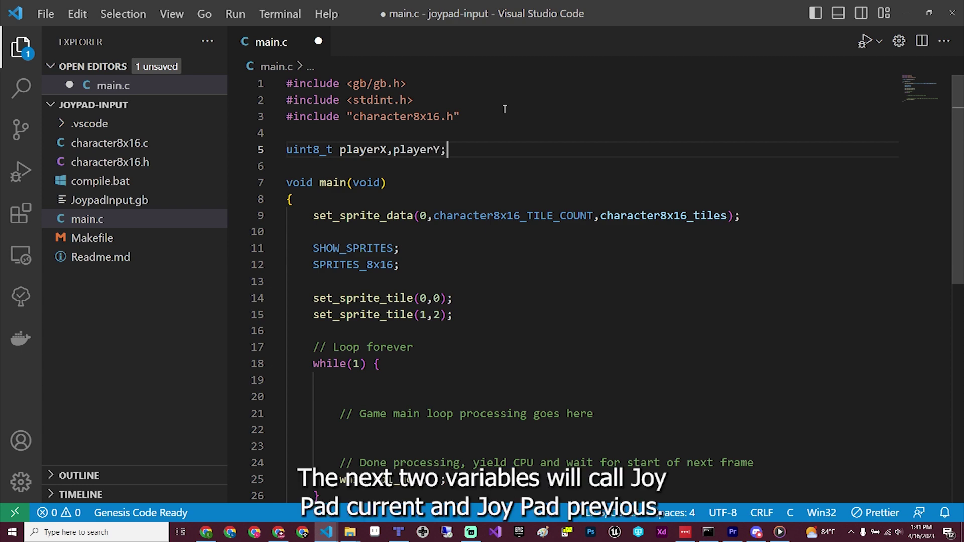
{"action": "key", "text": "Return"}
{"action": "type", "text": "uint8_t joypadCur"}
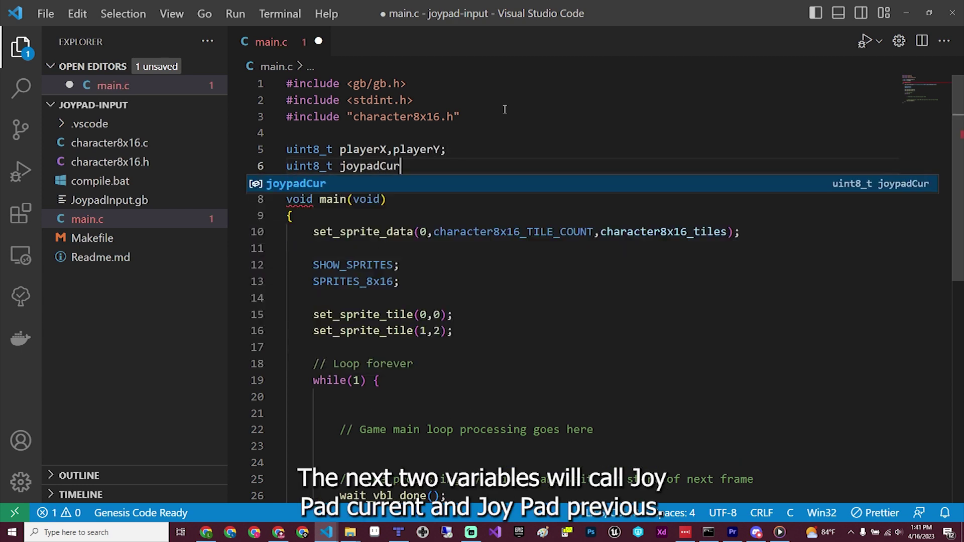
{"action": "type", "text": "rent,joypadPrevious;"}
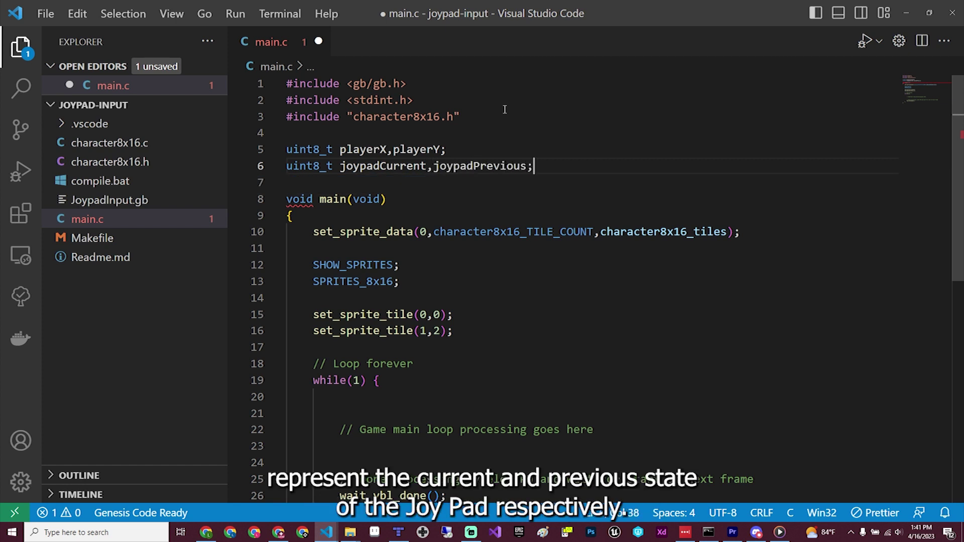
{"action": "left_click", "coordinate": [389, 151]}
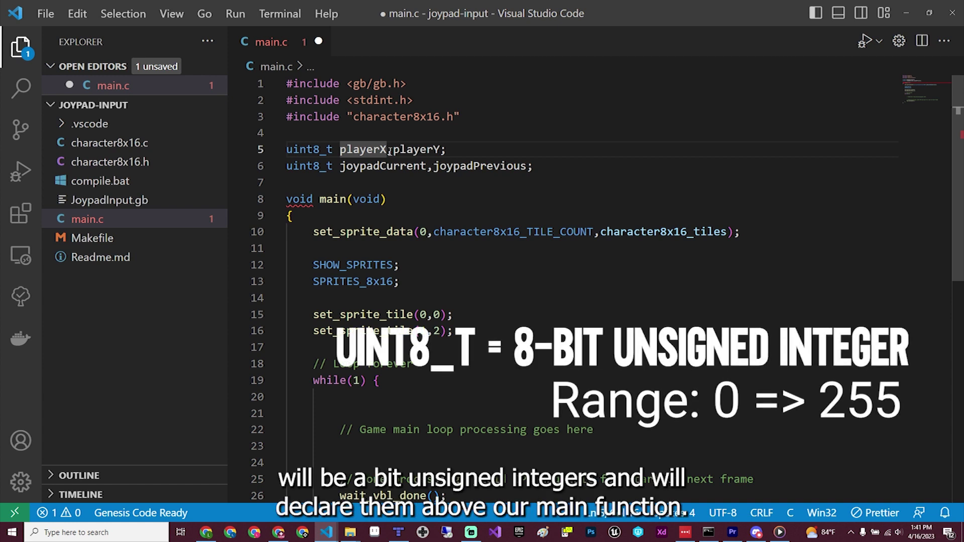
{"action": "key", "text": "Down"}
{"action": "key", "text": "End"}
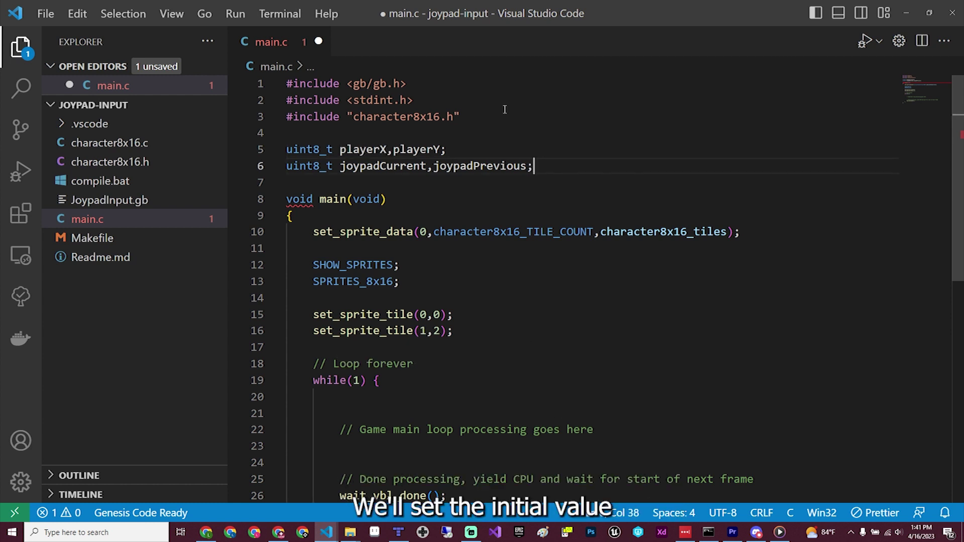
Initialise playerX to 80 and joypadCurrent to 0, and finish the joypadPrevious declaration.
{"action": "double_click", "coordinate": [385, 150]}
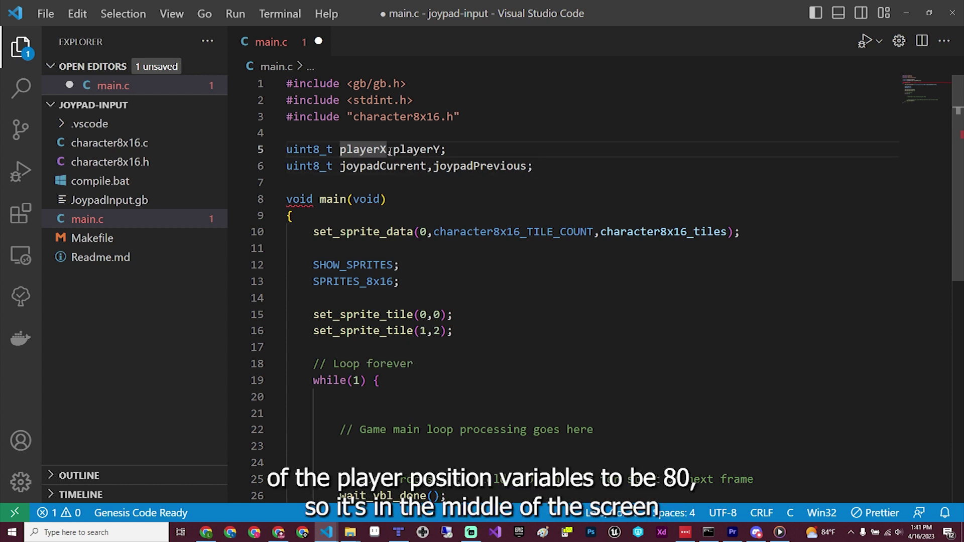
{"action": "left_click", "coordinate": [389, 149]}
{"action": "type", "text": "=80"}
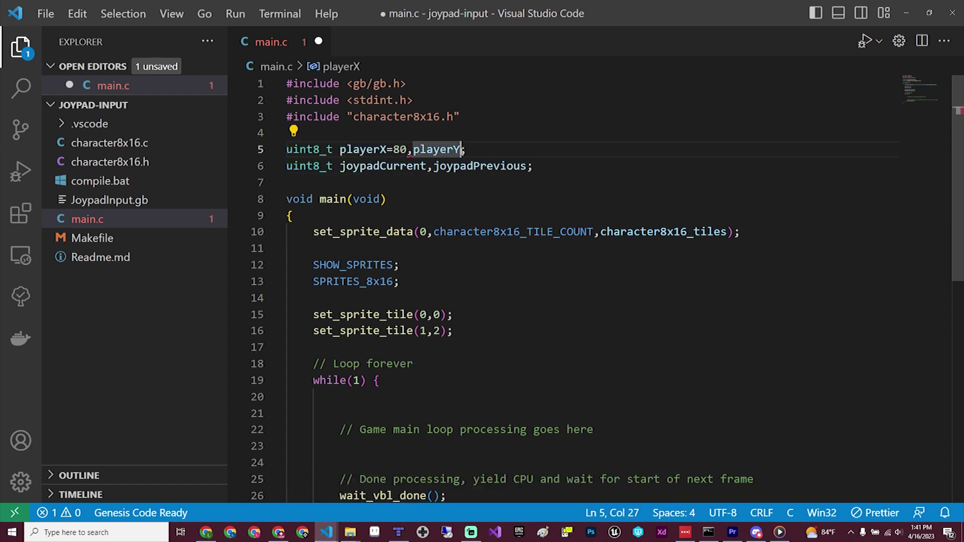
{"action": "type", "text": "=80"}
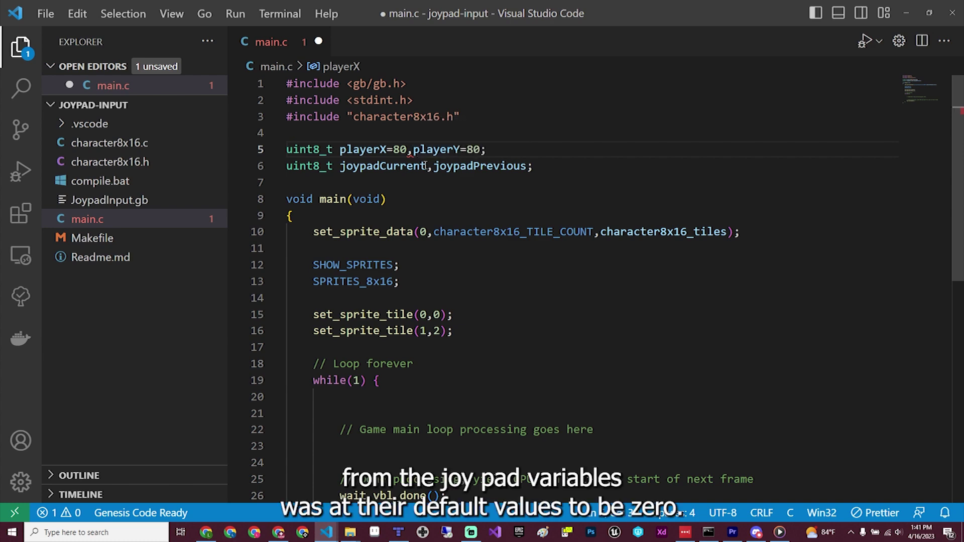
{"action": "double_click", "coordinate": [425, 166]}
{"action": "left_click", "coordinate": [427, 166]}
{"action": "type", "text": "=0"}
{"action": "left_click", "coordinate": [543, 166]}
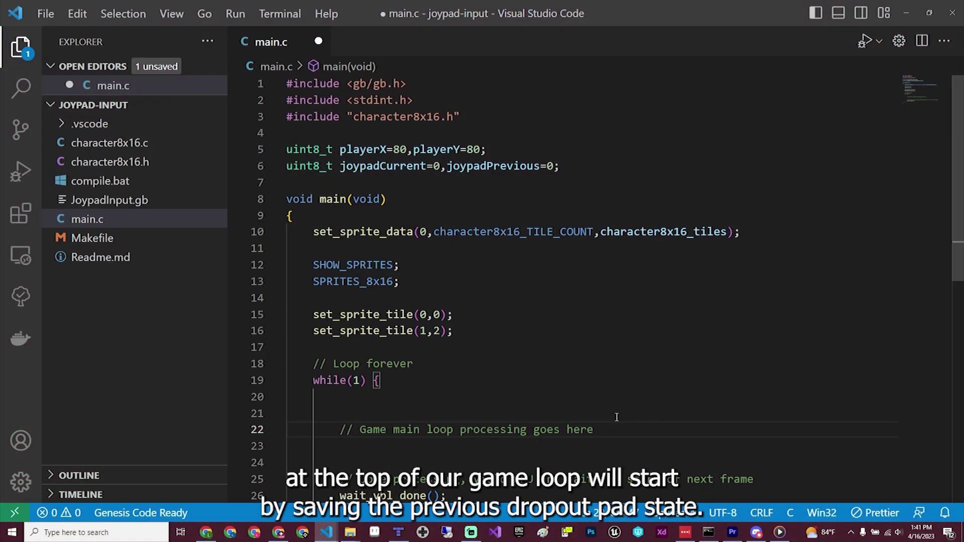
Store joypadPrevious and read joypadCurrent from joypad() at the top of the game loop.
{"action": "key", "text": "Return"}
{"action": "type", "text": "joypadP"}
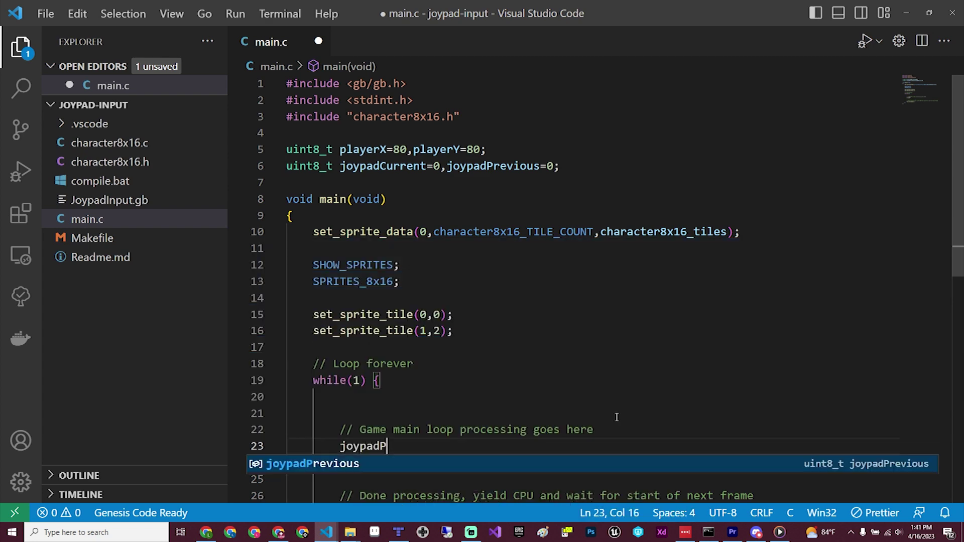
{"action": "type", "text": "revious=joy"}
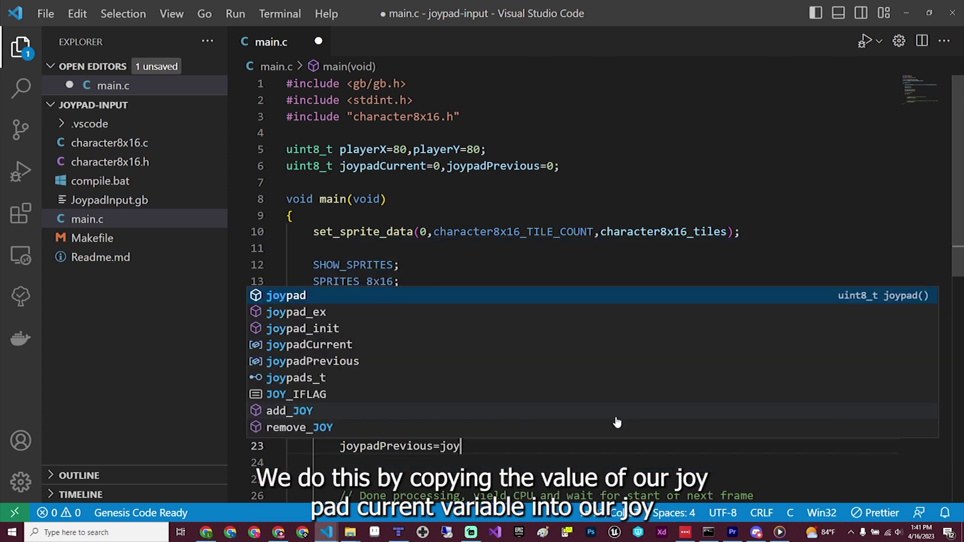
{"action": "type", "text": "padCurrent;"}
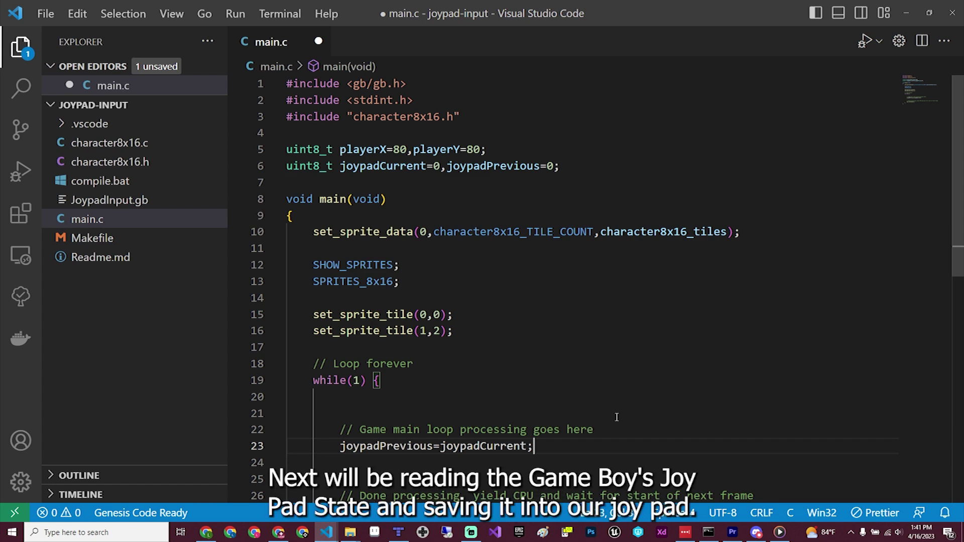
{"action": "key", "text": "Return"}
{"action": "type", "text": "joypadCurrent"}
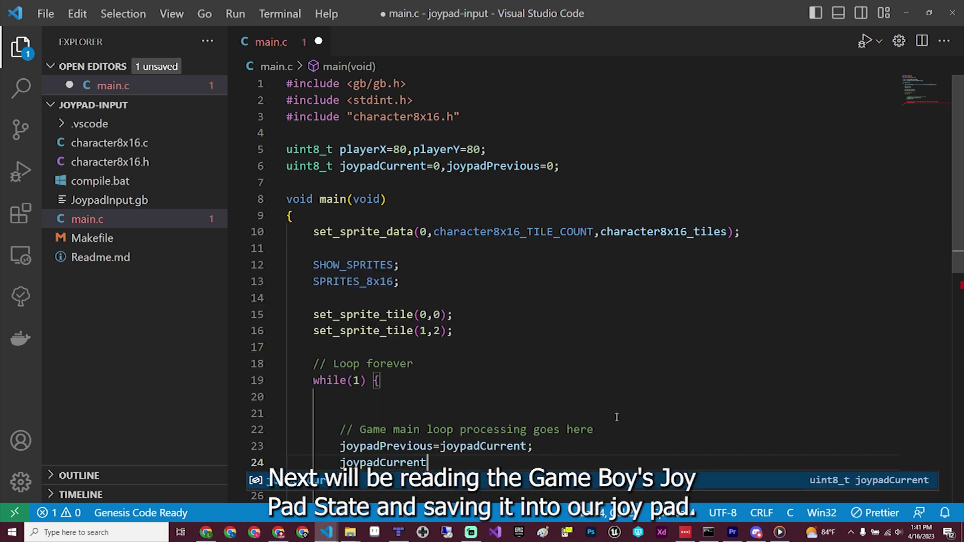
{"action": "type", "text": "=joypad();"}
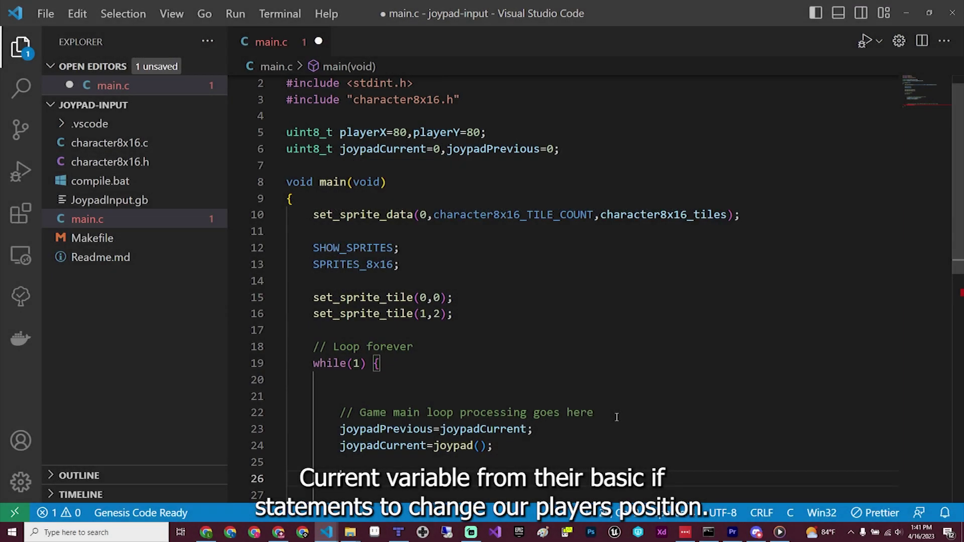
{"action": "type", "text": "if(joypadCurrent & J_ARIGHT)"}
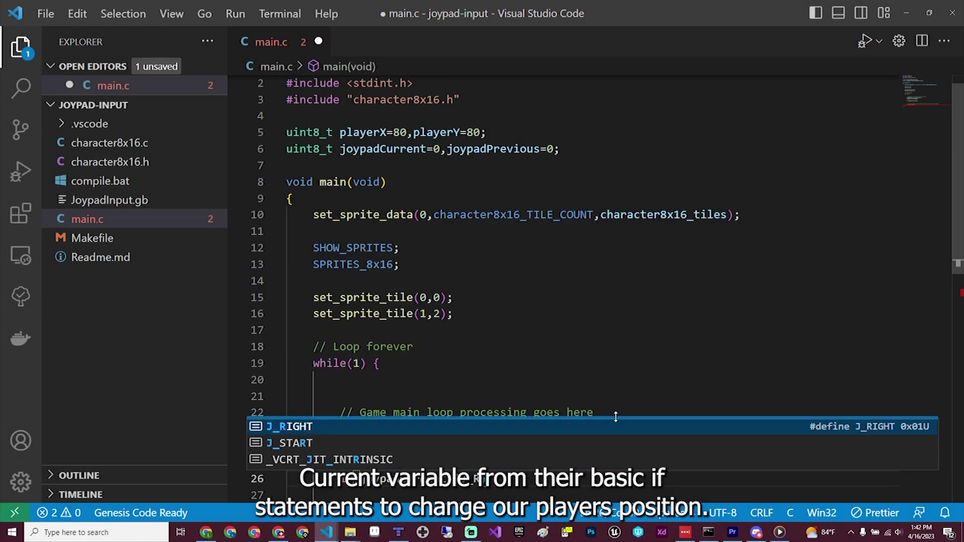
{"action": "type", "text": "playerX++;"}
Add if checks moving playerX/playerY for J_RIGHT, J_LEFT, J_DOWN and J_UP.
{"action": "key", "text": "Return"}
{"action": "type", "text": "if("}
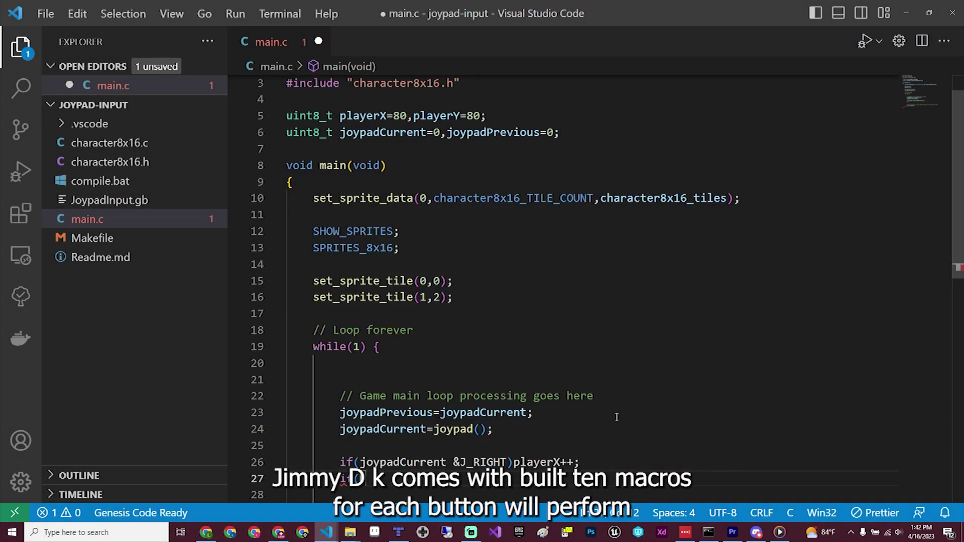
{"action": "type", "text": "joypadCurrent & J_L"}
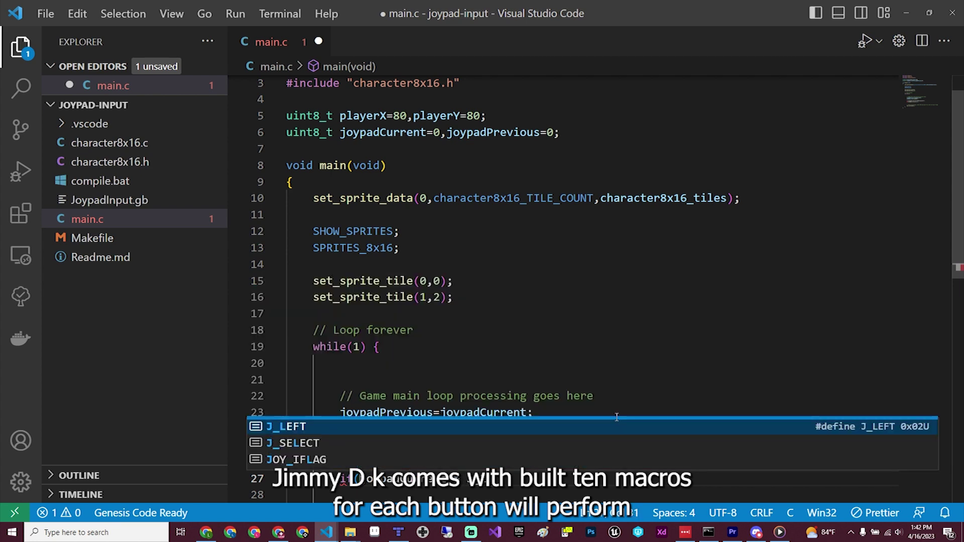
{"action": "type", "text": "EFT)playerX--;"}
{"action": "key", "text": "Return"}
{"action": "type", "text": "if(joypadC"}
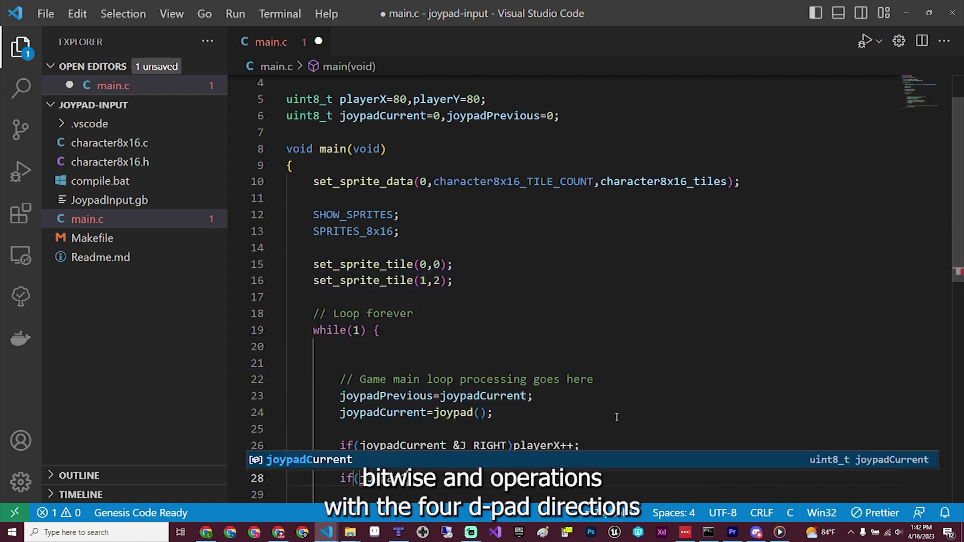
{"action": "type", "text": "urrent & J_DOWN)playerY"}
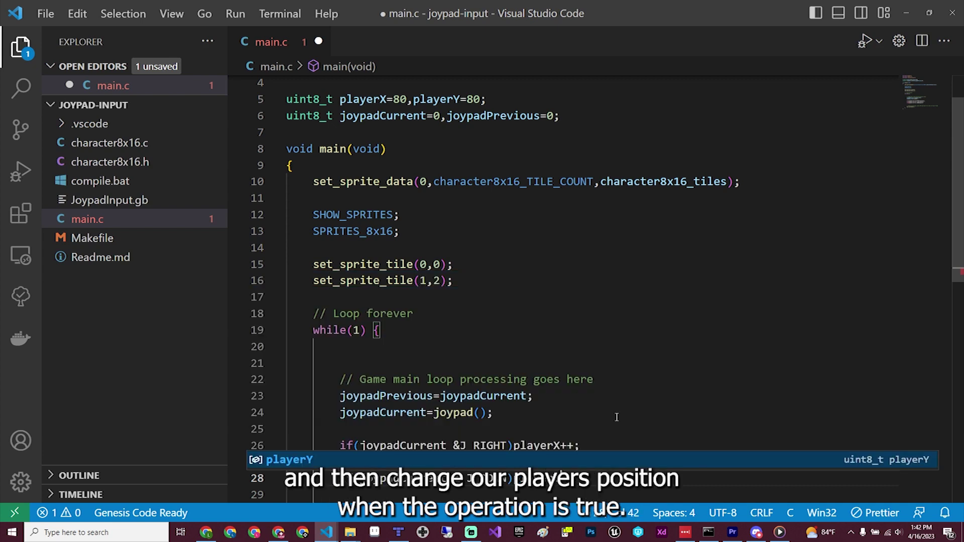
{"action": "type", "text": "++;"}
{"action": "key", "text": "Return"}
{"action": "type", "text": "if(joypadCurrent & J"}
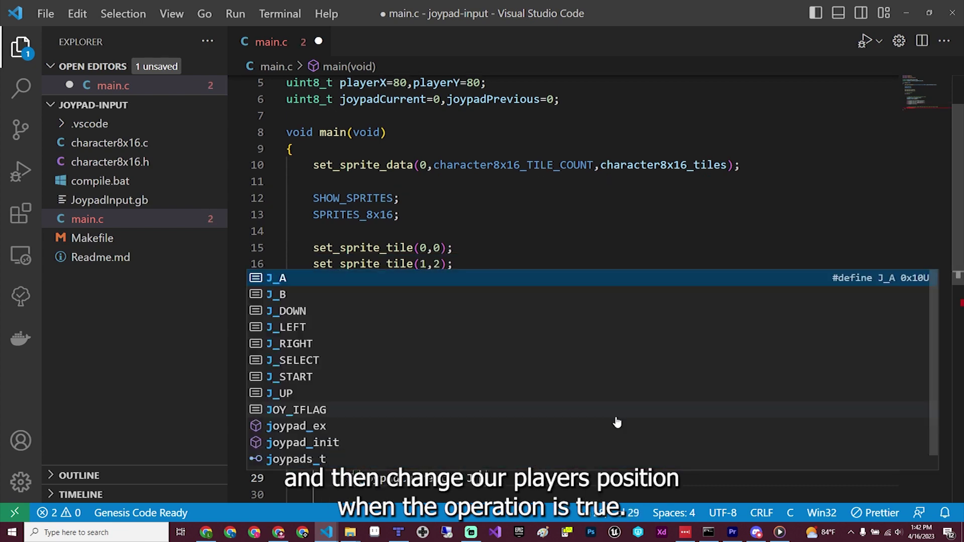
{"action": "type", "text": "_UP)playerY--;"}
{"action": "key", "text": "Return"}
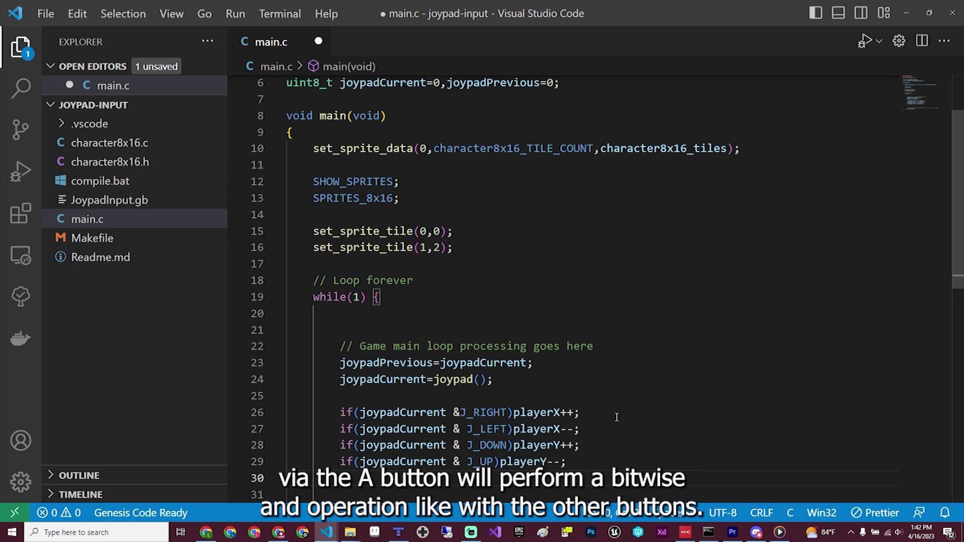
{"action": "key", "text": "Return"}
{"action": "type", "text": "if"}
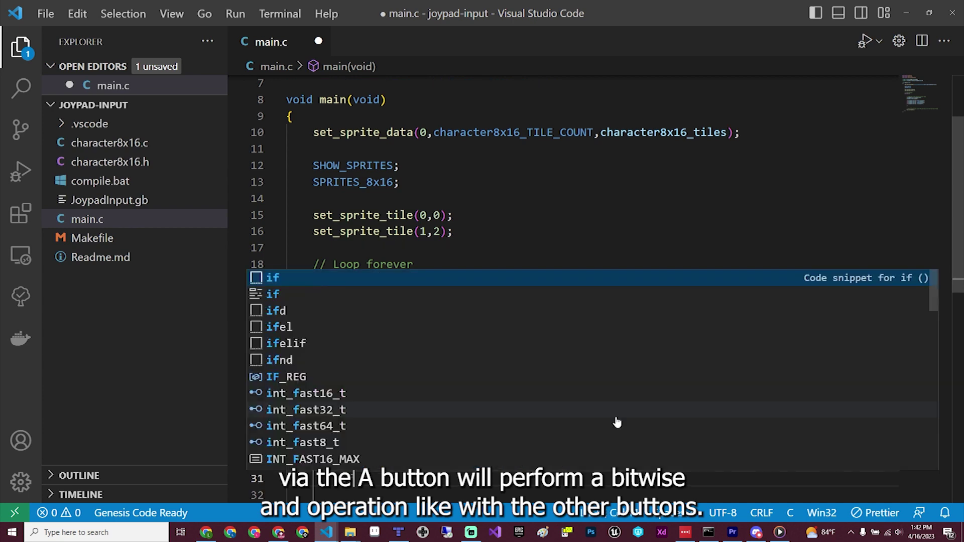
{"action": "type", "text": "(joypadCurren"}
Add an if on J_A newly pressed (not in joypadPrevious) that resets playerX and playerY to 80.
{"action": "key", "text": "Tab"}
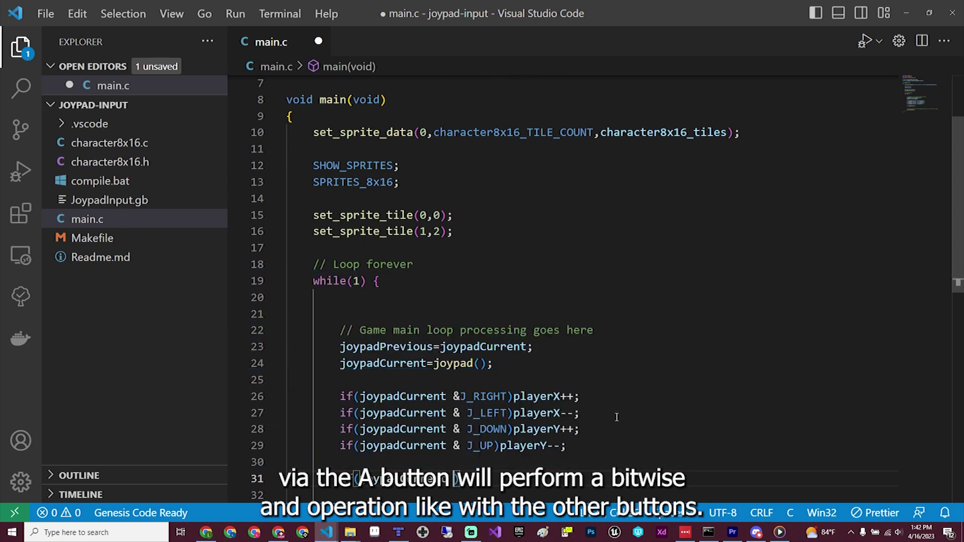
{"action": "type", "text": "& JA"}
{"action": "key", "text": "Tab"}
{"action": "type", "text": ")"}
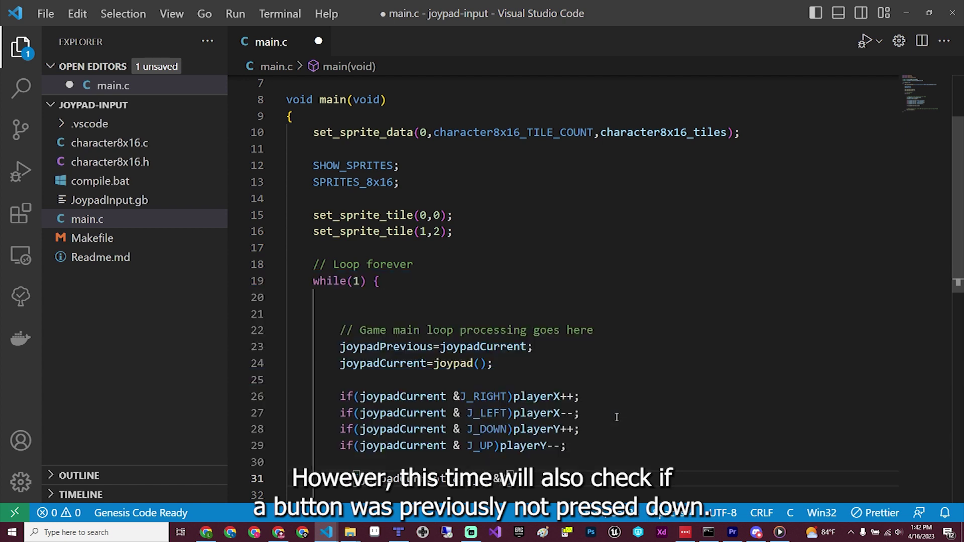
{"action": "type", "text": " && j"}
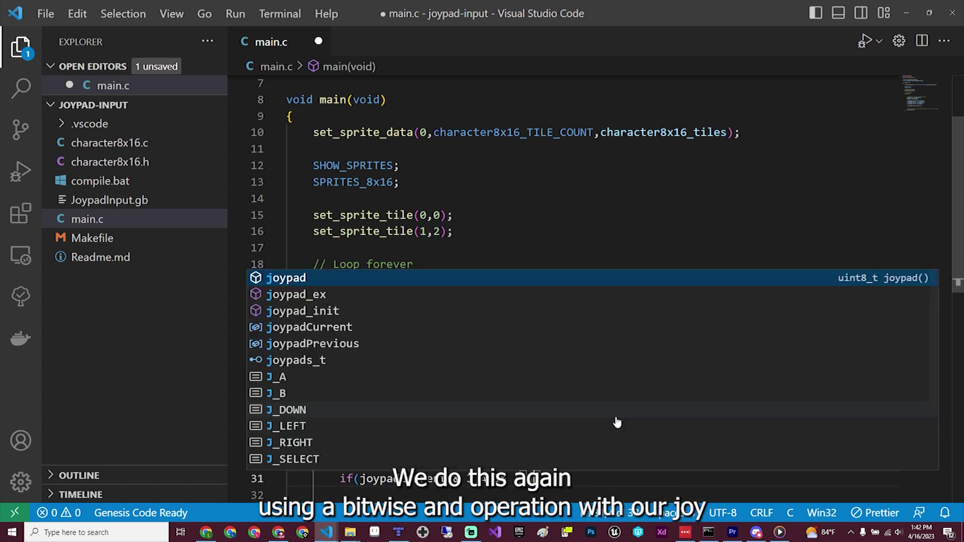
{"action": "type", "text": "oyp"}
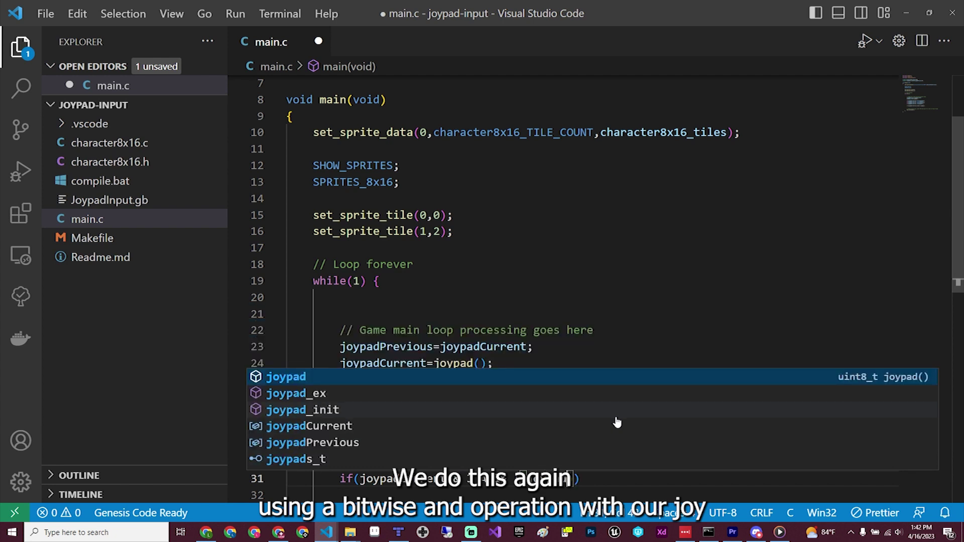
{"action": "type", "text": "Pr"}
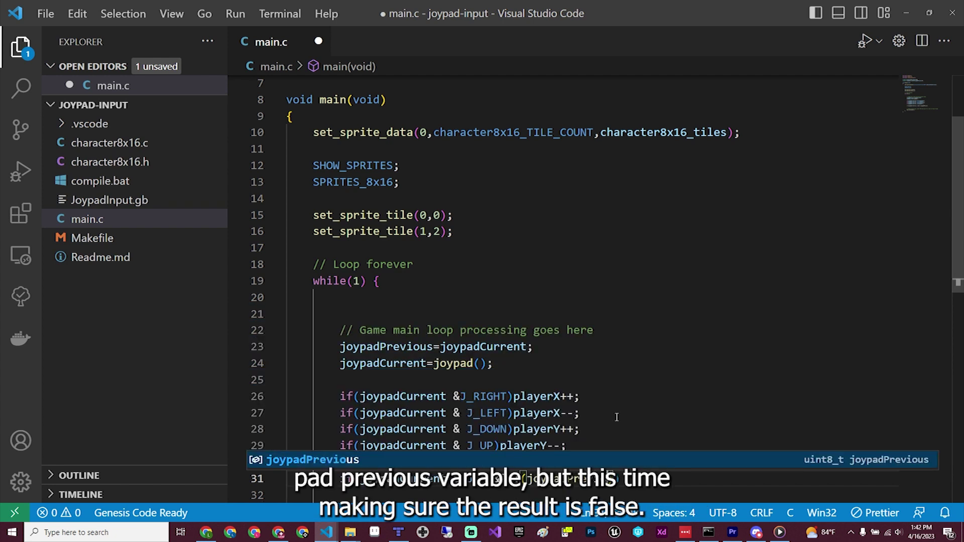
{"action": "key", "text": "Tab"}
{"action": "type", "text": "J_A))"}
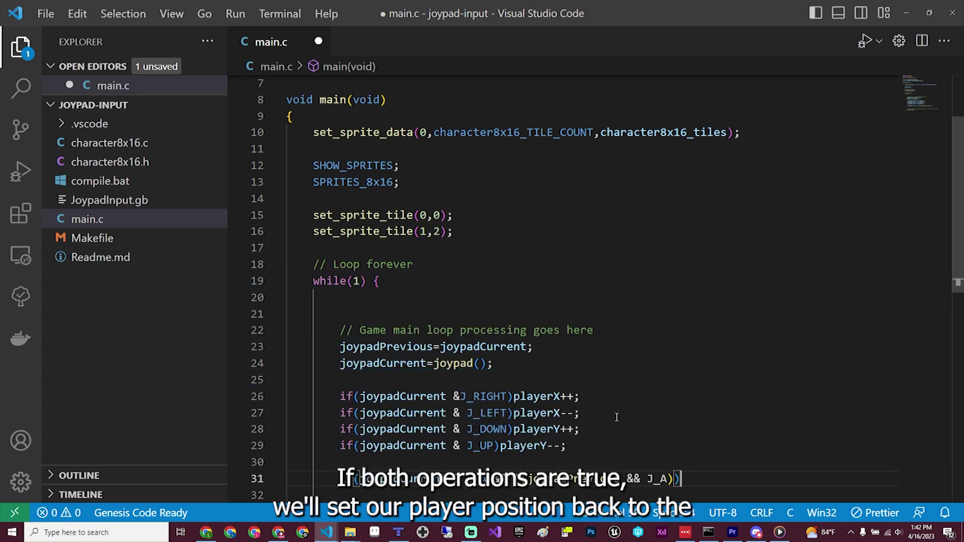
{"action": "type", "text": "{"}
{"action": "key", "text": "Return"}
{"action": "type", "text": "playerX=80;"}
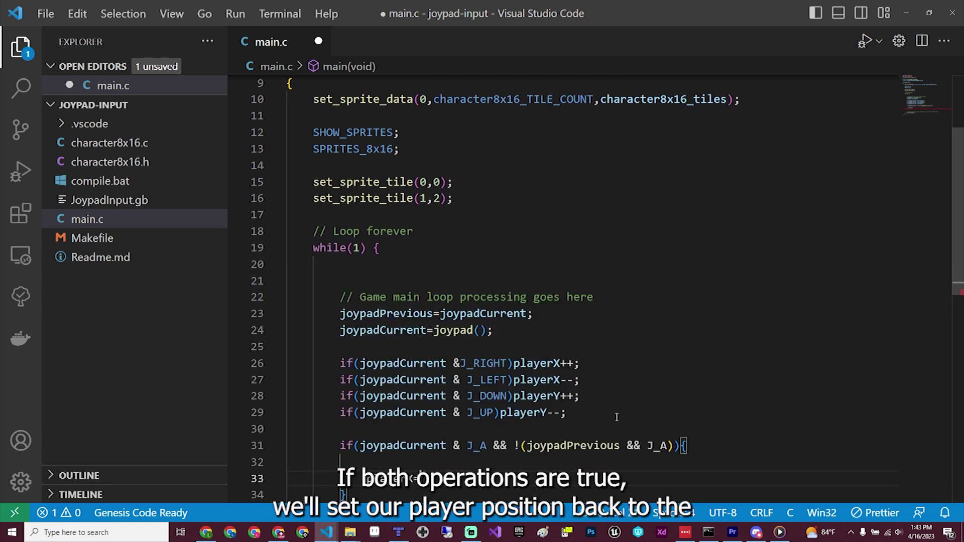
{"action": "key", "text": "Return"}
{"action": "type", "text": "playerY=80;"}
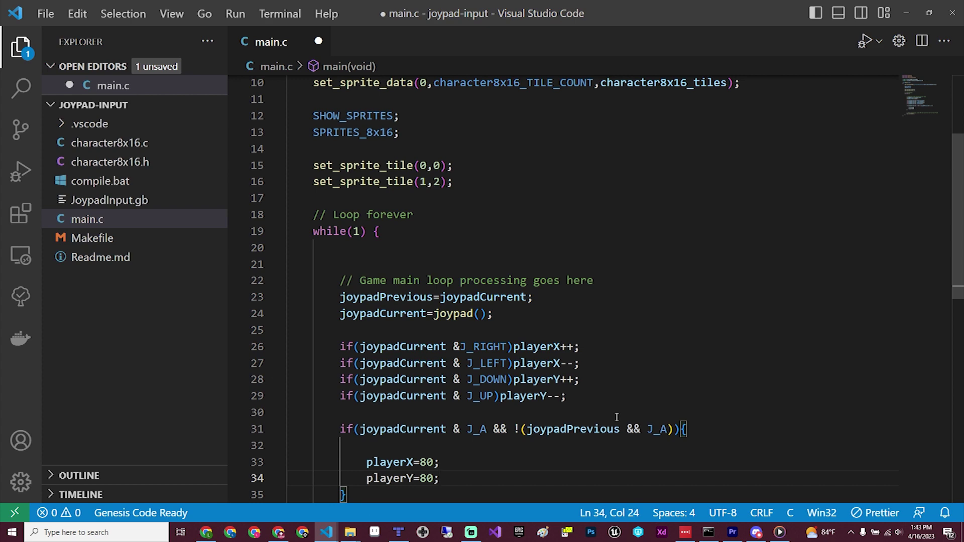
{"action": "scroll", "coordinate": [617, 417], "scroll_direction": "down", "scroll_amount": 3}
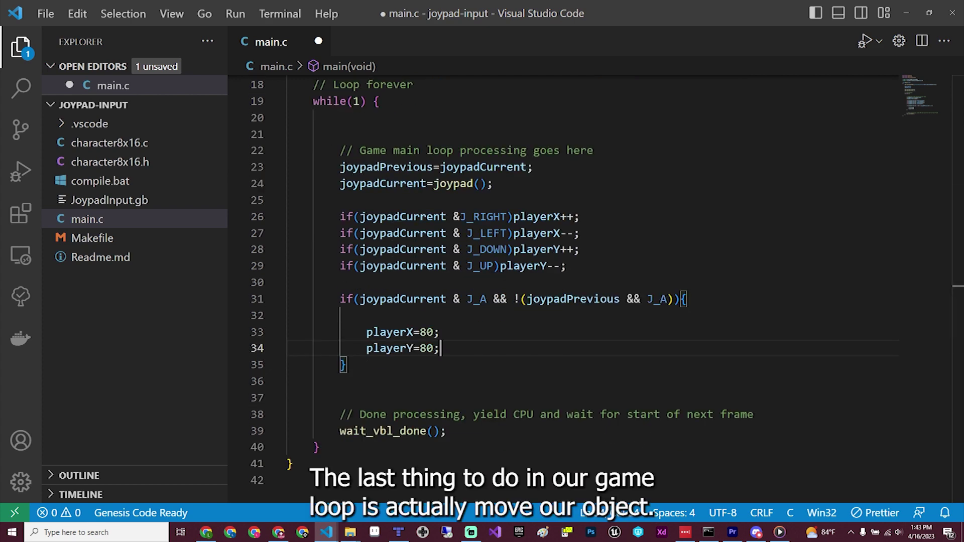
Call move_sprite(0,playerX,playerY) and move_sprite(1,playerX+8,playerY) in the loop.
{"action": "key", "text": "Return"}
{"action": "key", "text": "Return"}
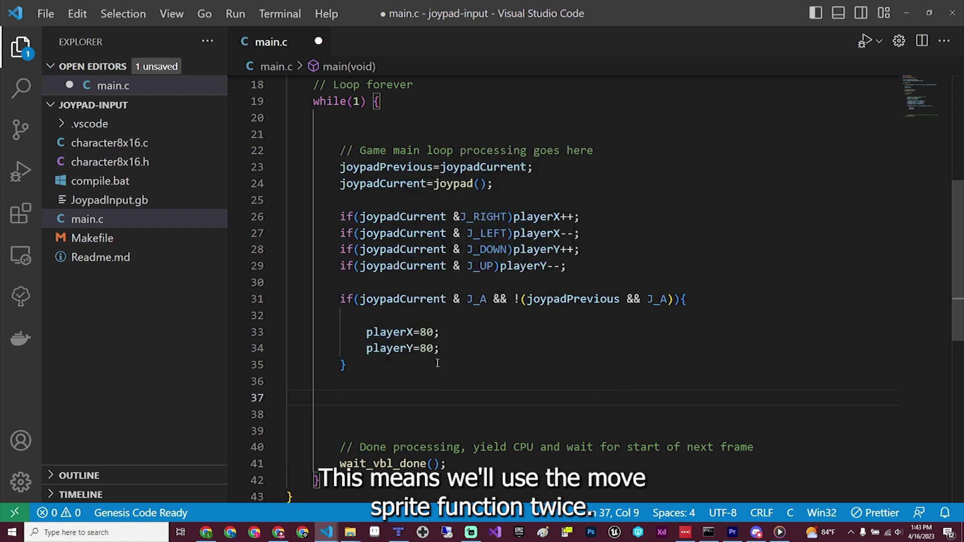
{"action": "type", "text": "move_sprite("}
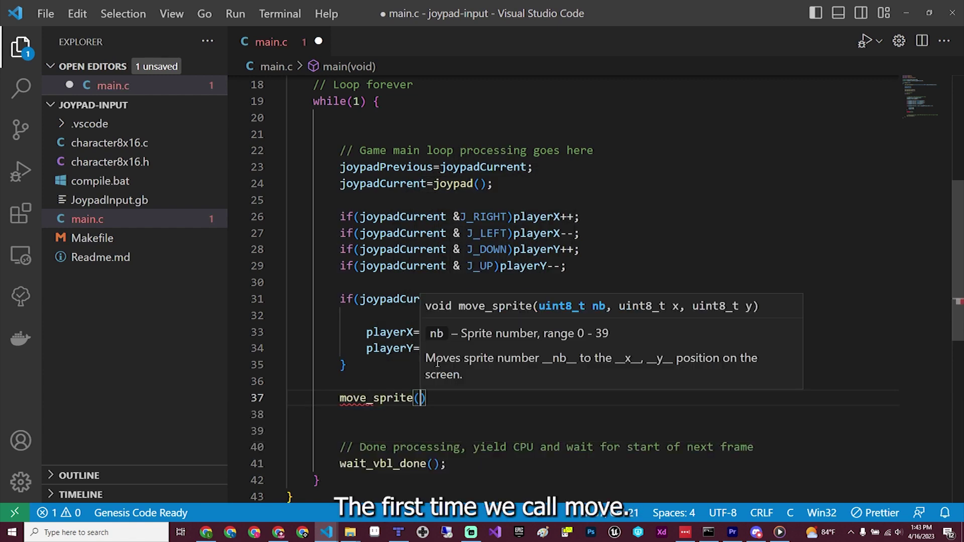
{"action": "type", "text": "0,playerX"}
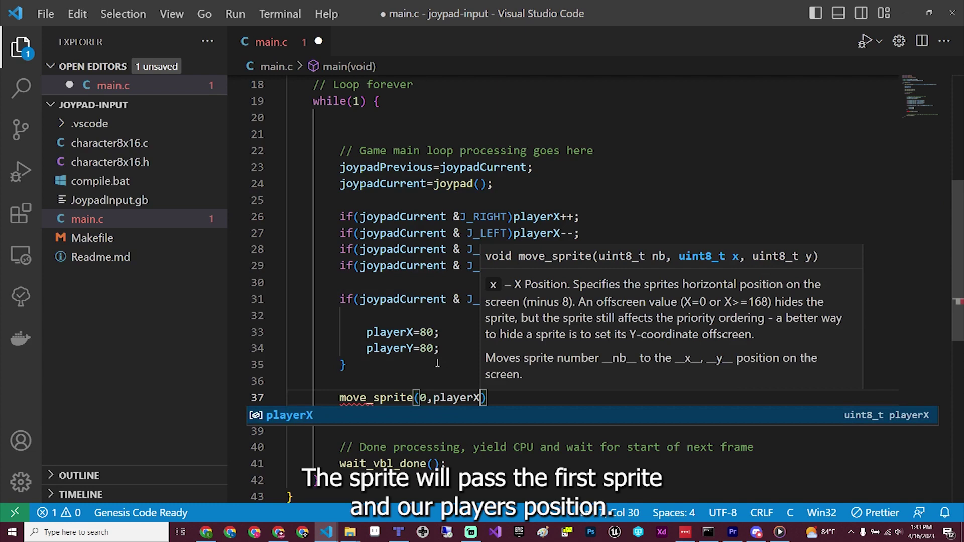
{"action": "type", "text": ",playerY);"}
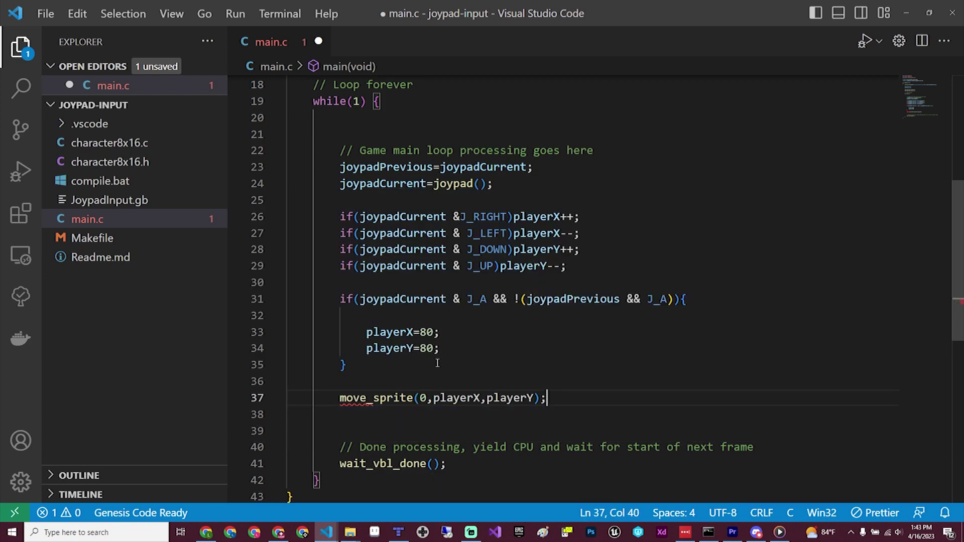
{"action": "key", "text": "Return"}
{"action": "type", "text": "move"}
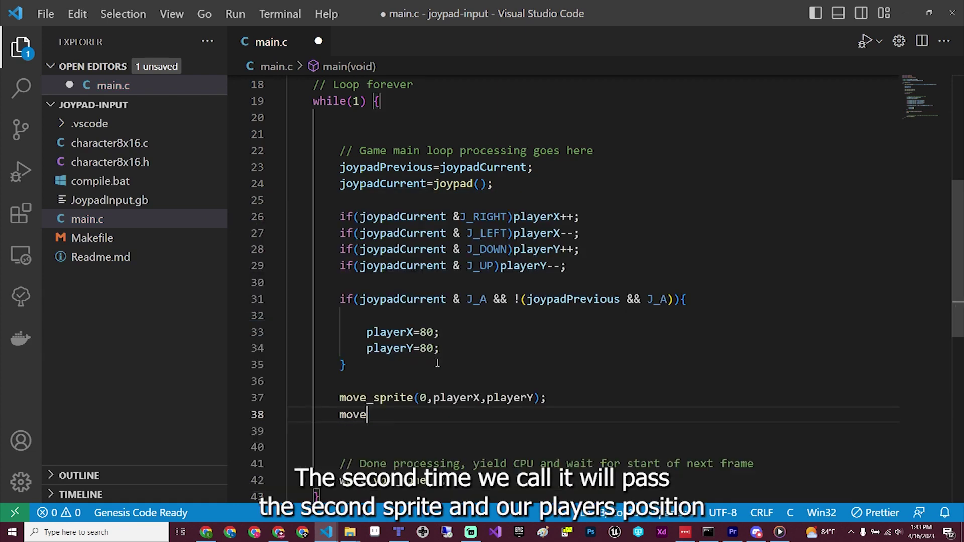
{"action": "type", "text": "_sprite(1,p"}
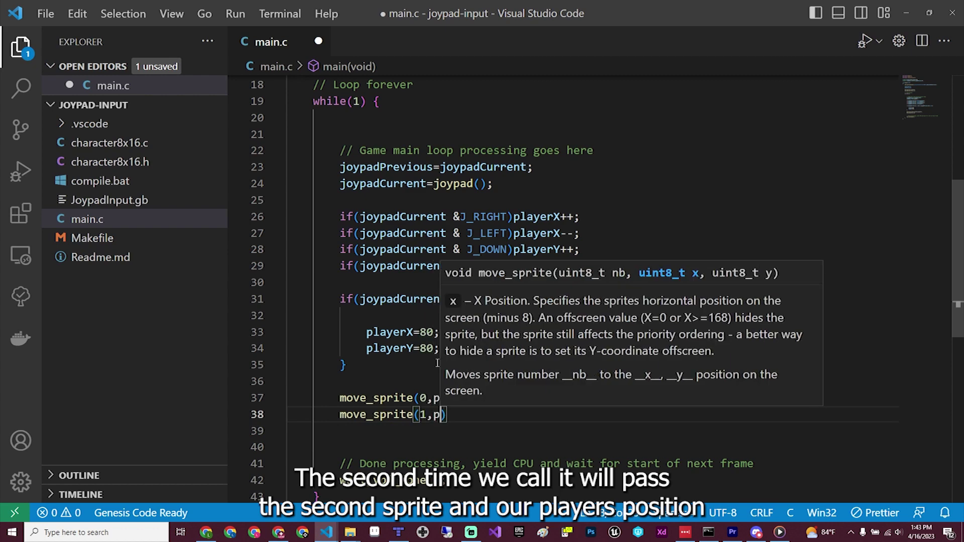
{"action": "type", "text": "layerX=8"}
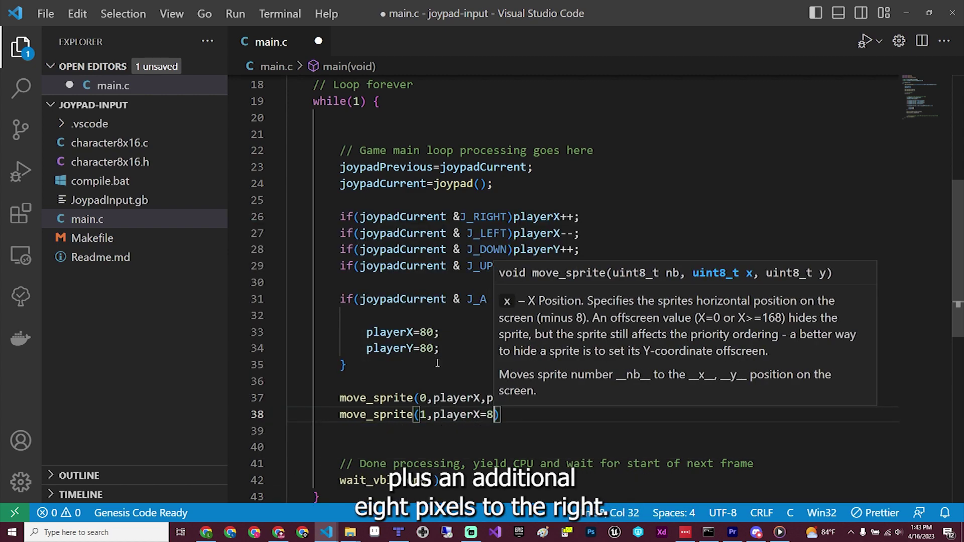
{"action": "type", "text": "ke"}
Save, build with make and launch JoypadInput.gb in Emulicious from the terminal.
{"action": "key", "text": "Return"}
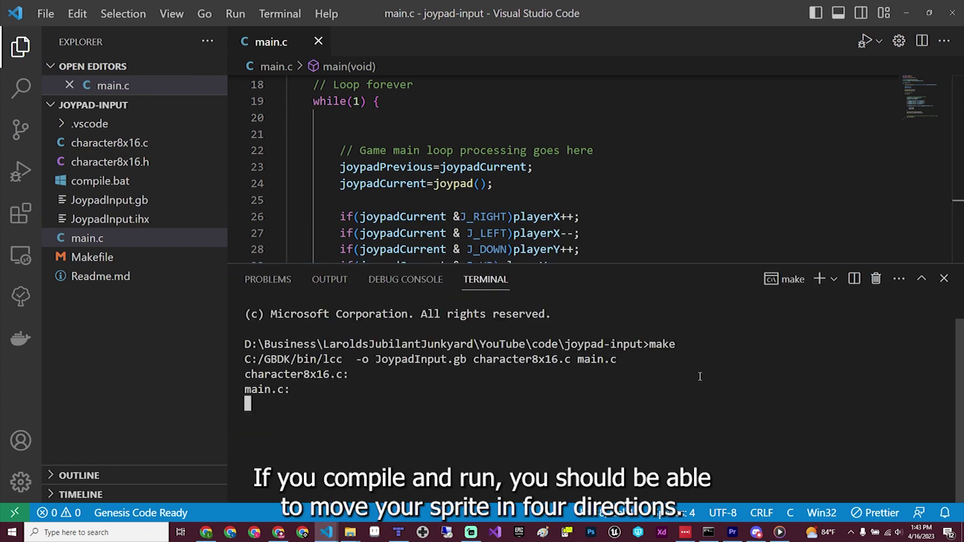
{"action": "type", "text": "JoypadInput.gb"}
{"action": "key", "text": "Return"}
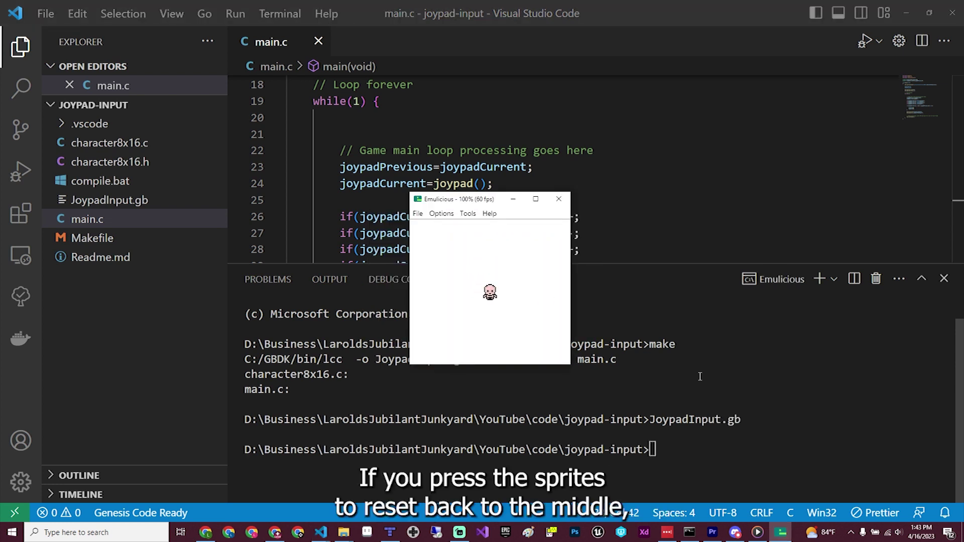
Move the sprite in all directions with the arrow keys and snap it to centre with A several times.
{"action": "key", "text": "Up"}
{"action": "key", "text": "Left"}
{"action": "key", "text": "a"}
{"action": "key", "text": "Up"}
{"action": "key", "text": "Right"}
{"action": "key", "text": "Up"}
{"action": "key", "text": "Left"}
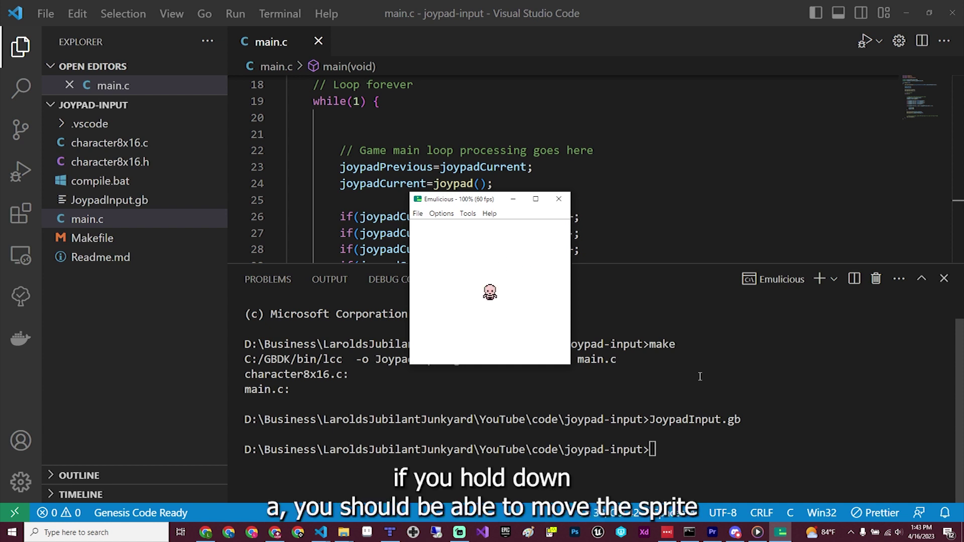
{"action": "key", "text": "Down"}
{"action": "key", "text": "Left"}
{"action": "key", "text": "a"}
{"action": "key", "text": "Down"}
{"action": "key", "text": "Right"}
{"action": "key", "text": "a"}
{"action": "key", "text": "Left"}
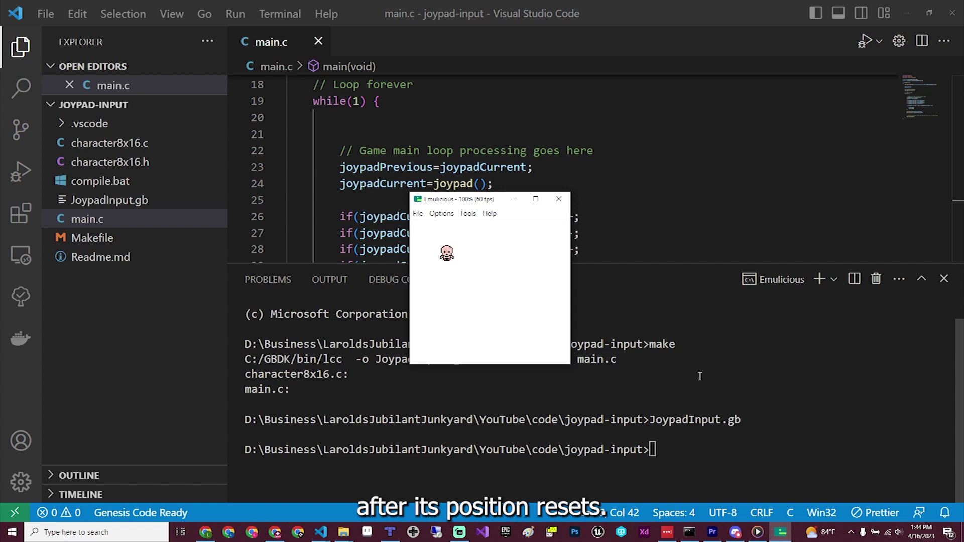
{"action": "key", "text": "Down"}
{"action": "key", "text": "a"}
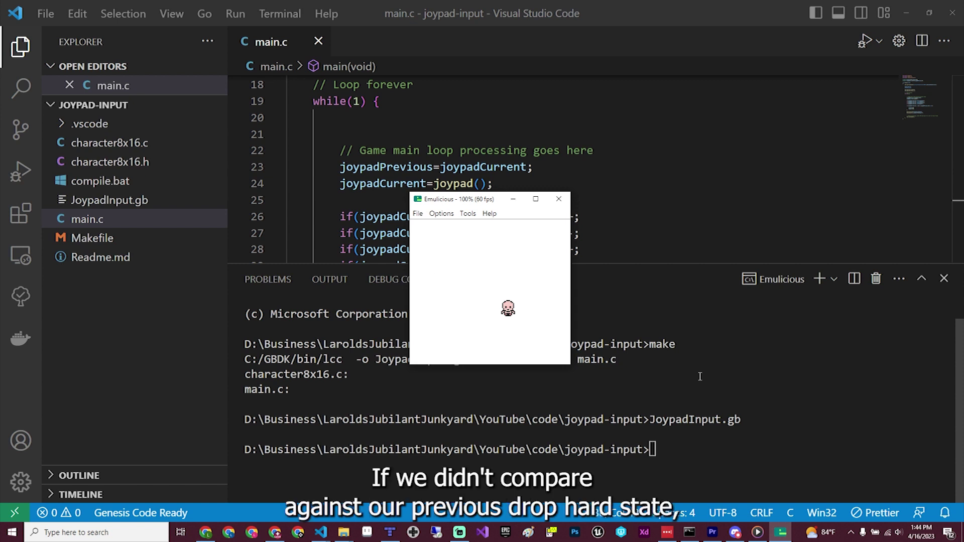
{"action": "key", "text": "Up"}
{"action": "key", "text": "Right"}
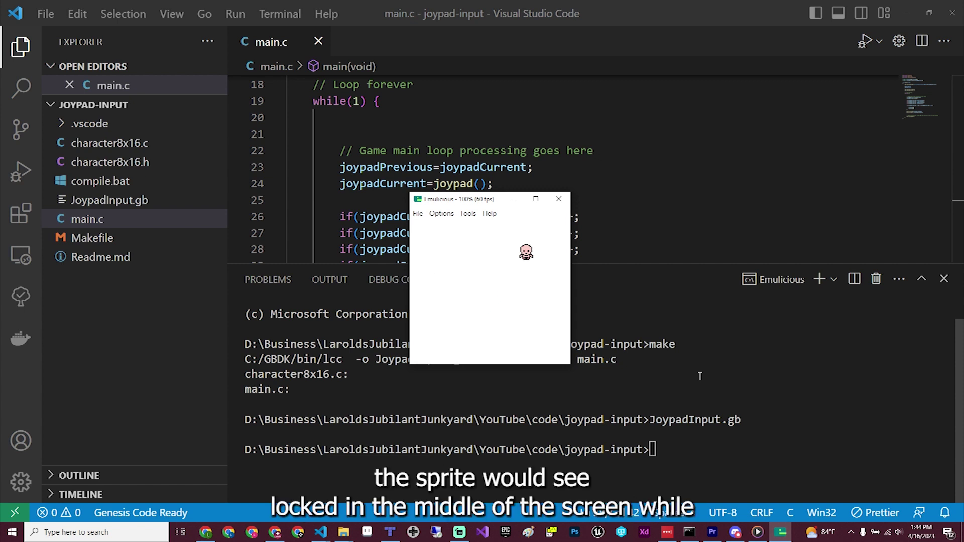
Close the Emulicious window to return to Visual Studio Code.
{"action": "left_click", "coordinate": [559, 200]}
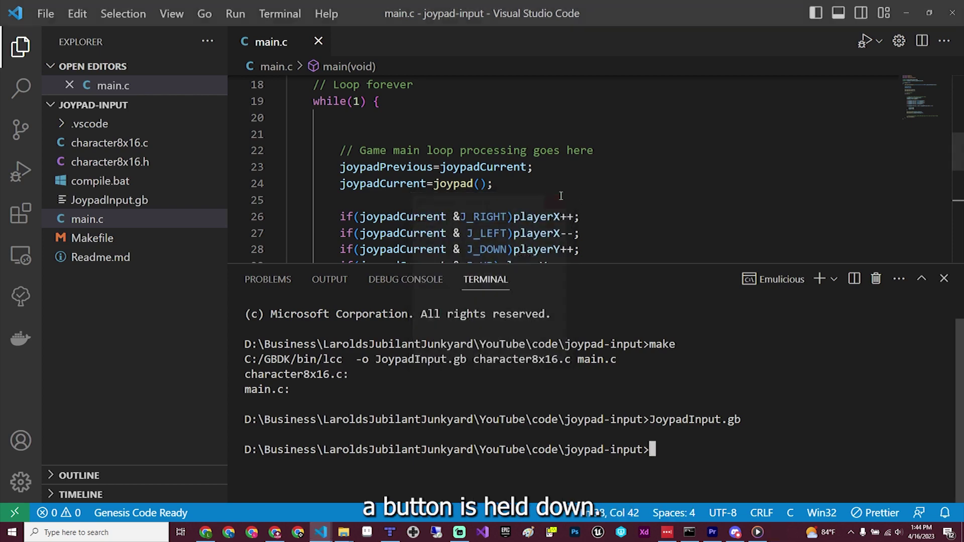